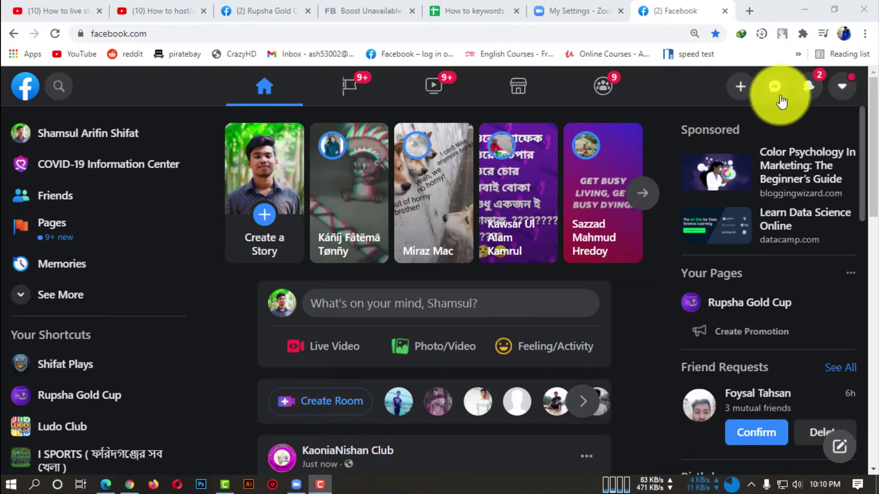
# Open Facebook's Settings page through the account menu's Settings & Privacy option
pyautogui.click(840, 88)
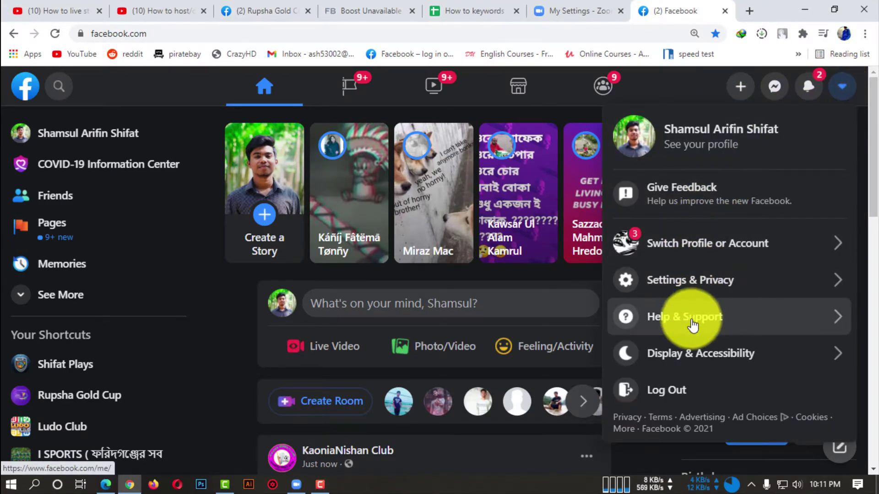
pyautogui.click(700, 286)
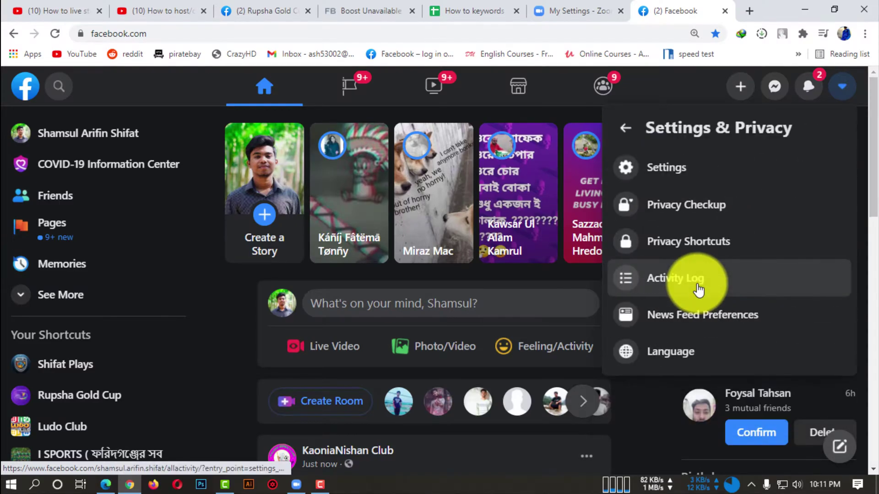
pyautogui.click(688, 172)
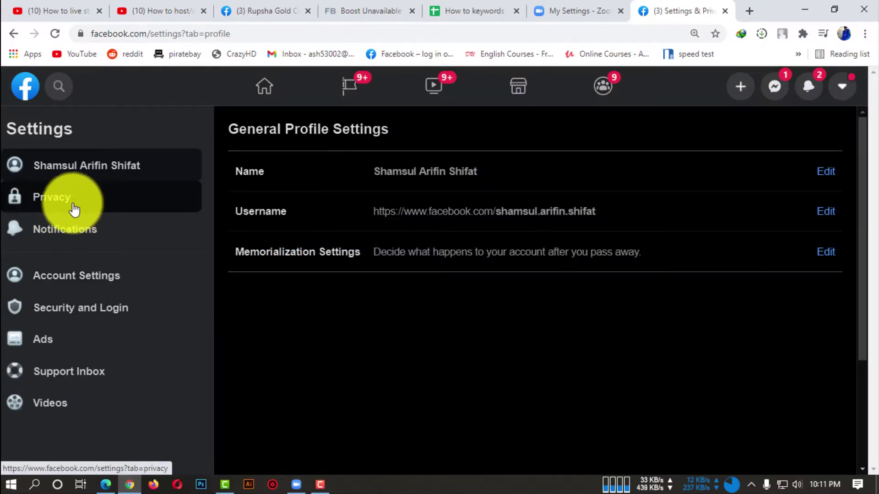
# Switch to the Privacy section of the settings sidebar and scroll through its options
pyautogui.click(70, 207)
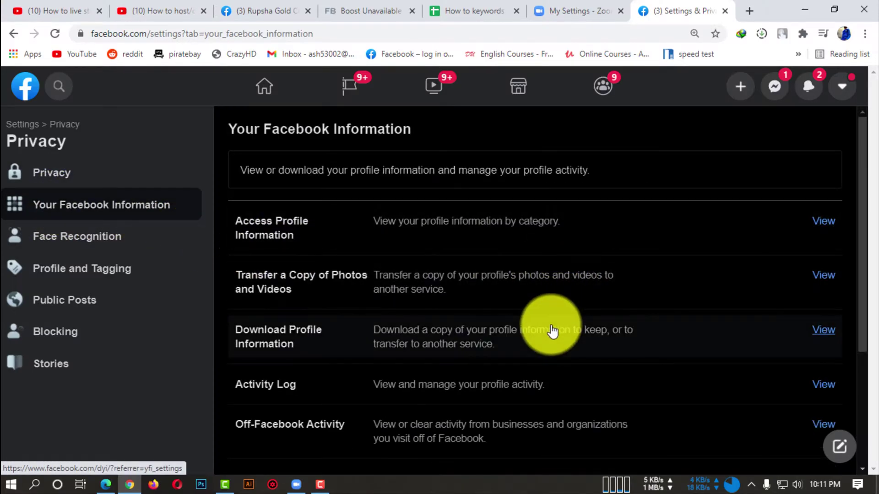
pyautogui.scroll(-3, 552, 331)
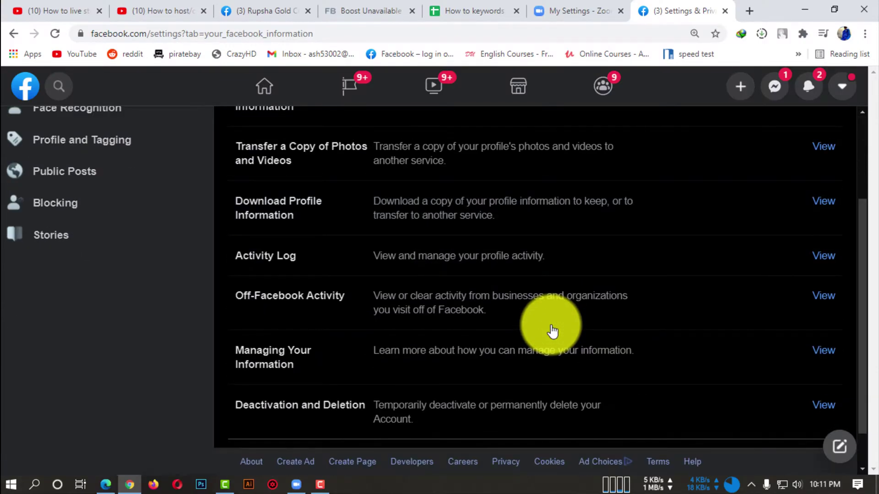
pyautogui.scroll(3, 551, 330)
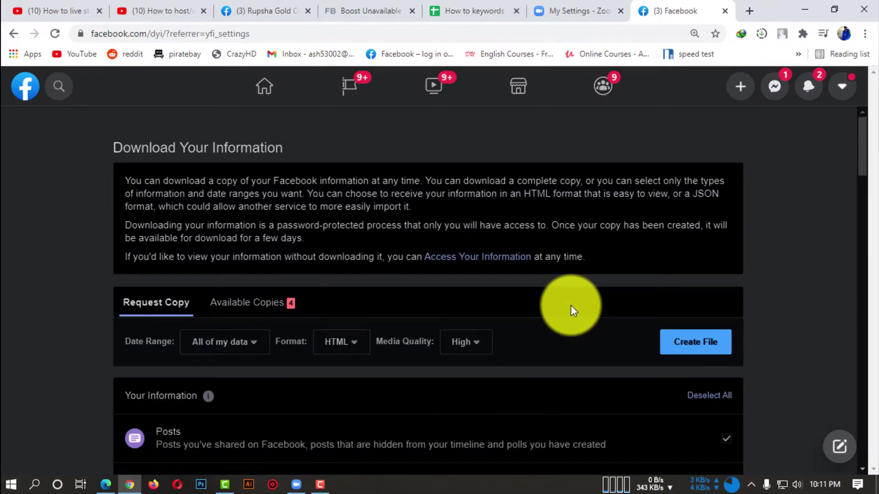
pyautogui.scroll(-3, 522, 320)
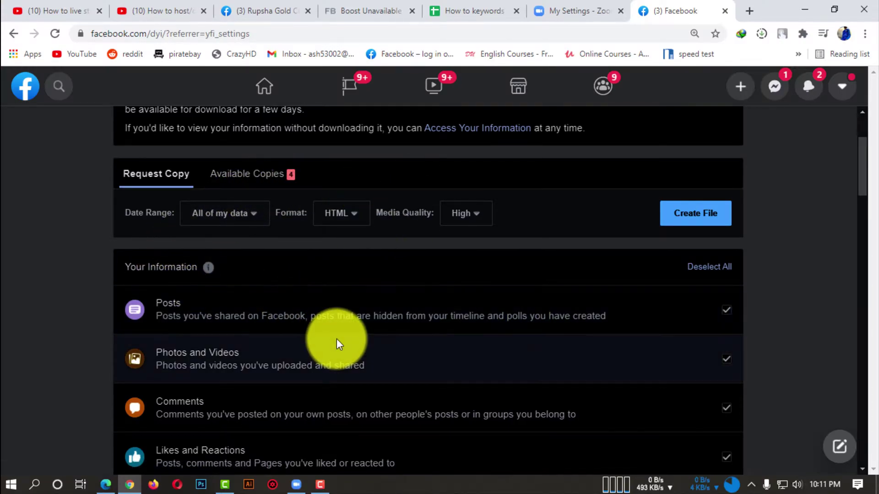
pyautogui.scroll(-3, 243, 327)
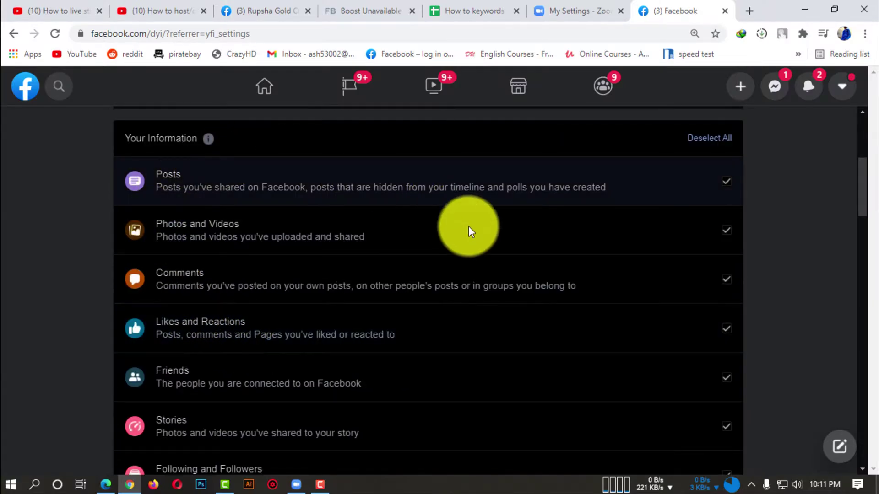
pyautogui.scroll(-11, 469, 231)
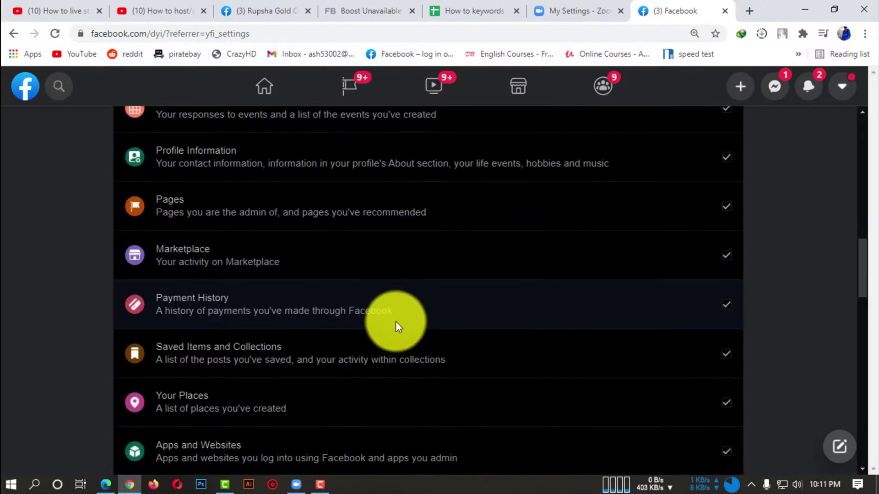
pyautogui.scroll(-6, 212, 304)
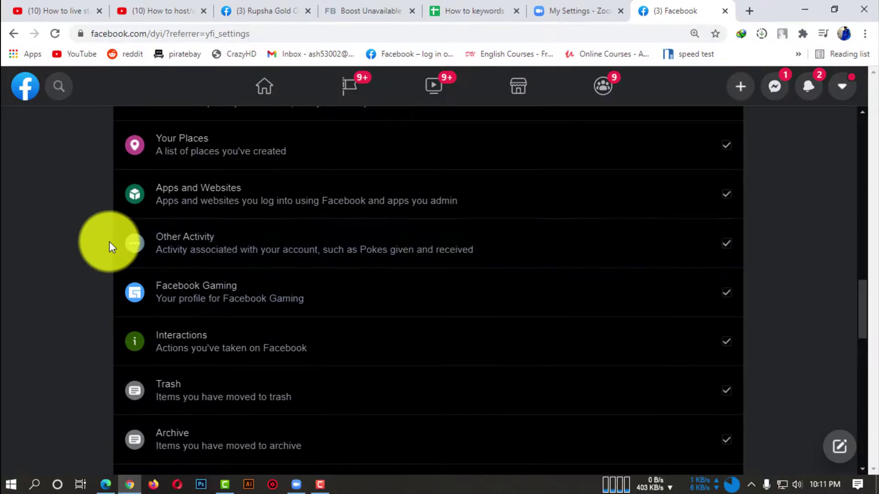
pyautogui.scroll(-6, 212, 280)
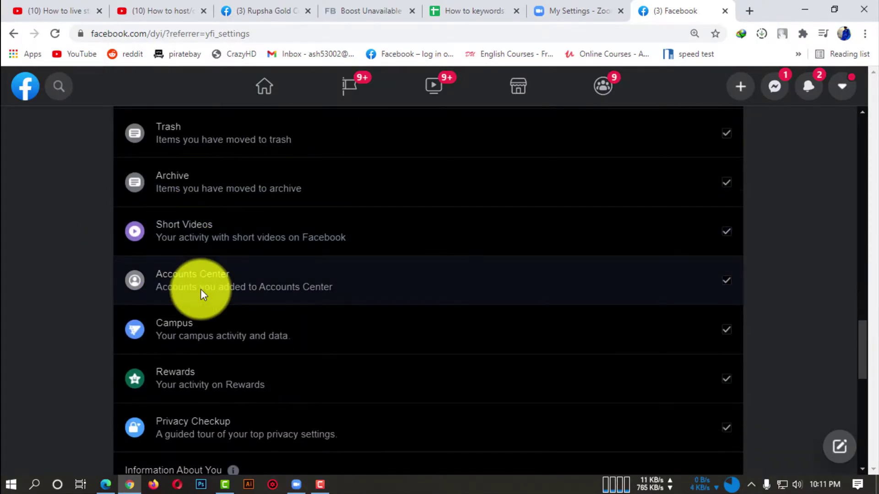
pyautogui.scroll(-3, 201, 293)
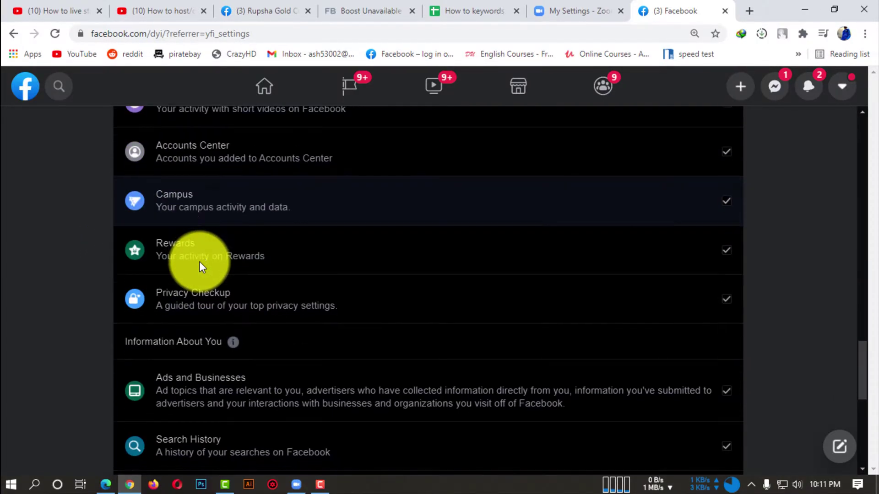
pyautogui.scroll(-9, 200, 267)
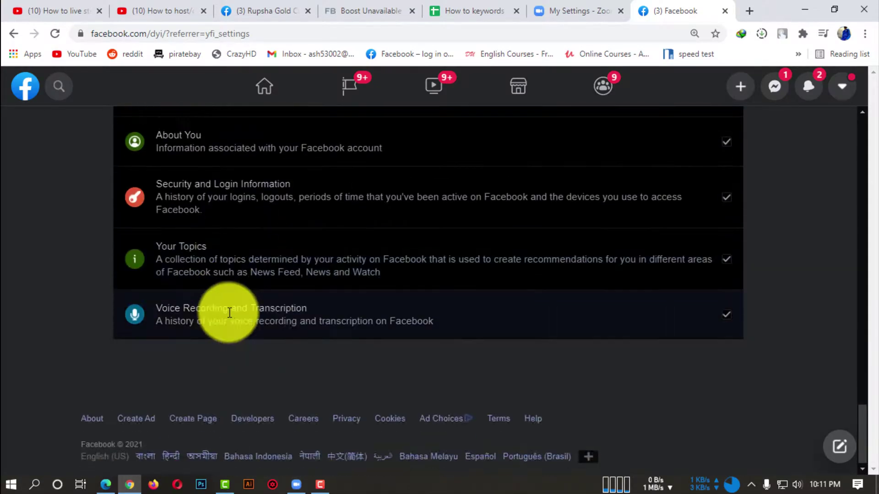
pyautogui.scroll(3, 562, 369)
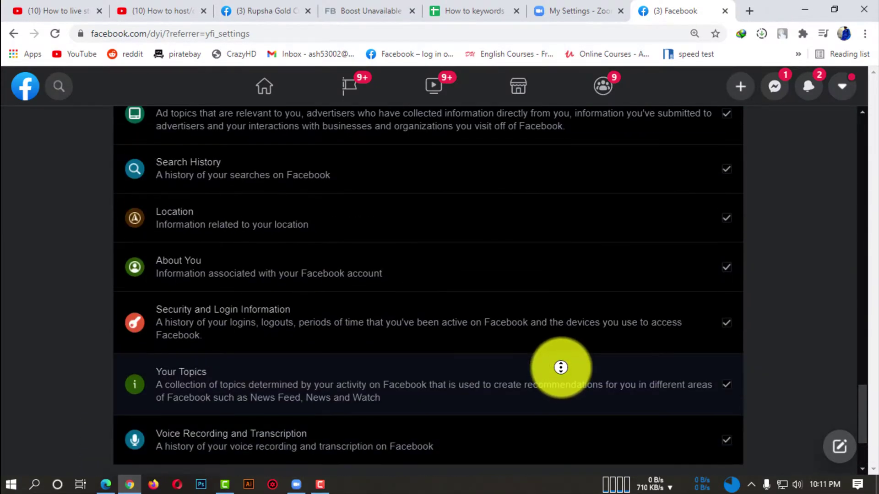
pyautogui.scroll(20, 561, 368)
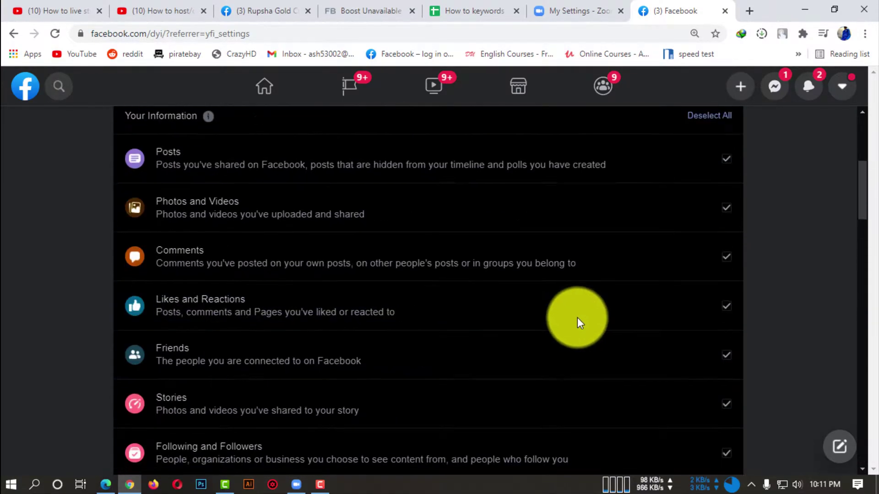
pyautogui.scroll(6, 579, 323)
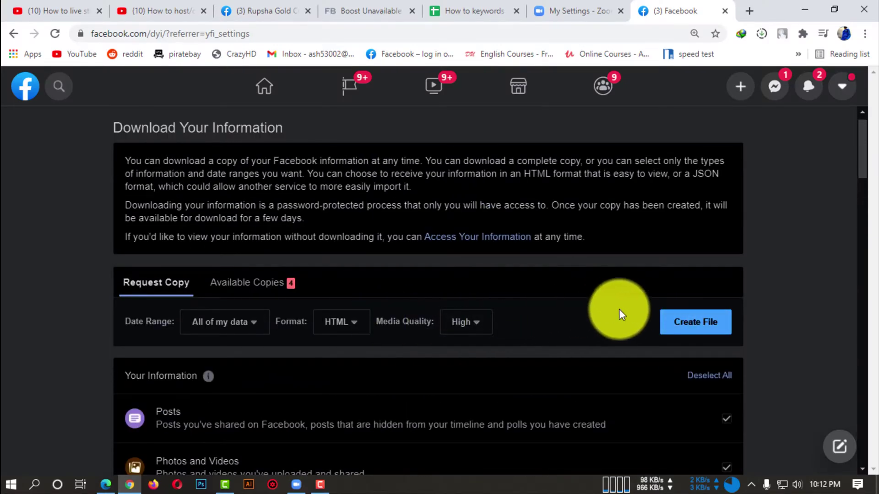
# Create a copy of all account data in HTML with high media quality, then review the confirmation notice
pyautogui.click(685, 324)
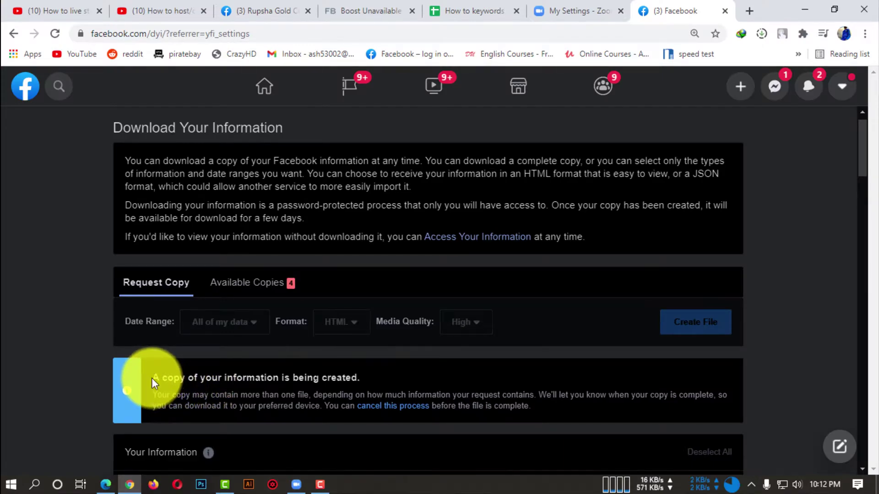
pyautogui.moveTo(153, 383); pyautogui.dragTo(373, 373)
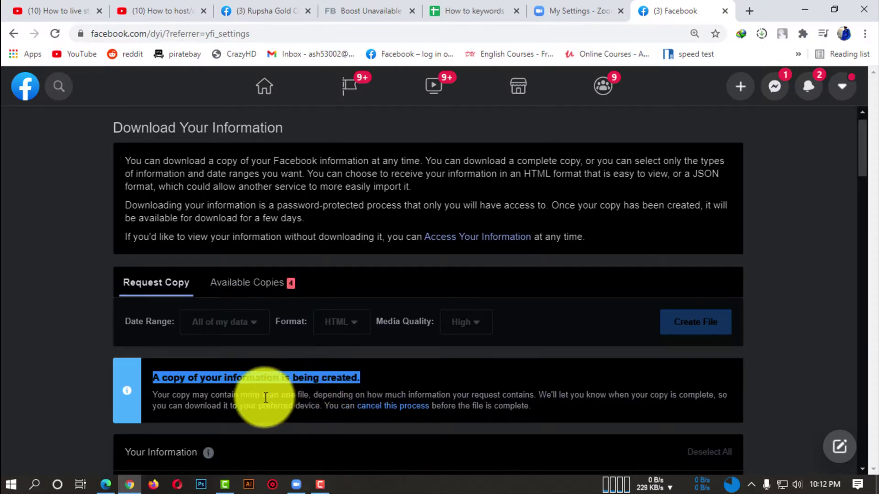
pyautogui.click(265, 397)
pyautogui.scroll(-2, 156, 394)
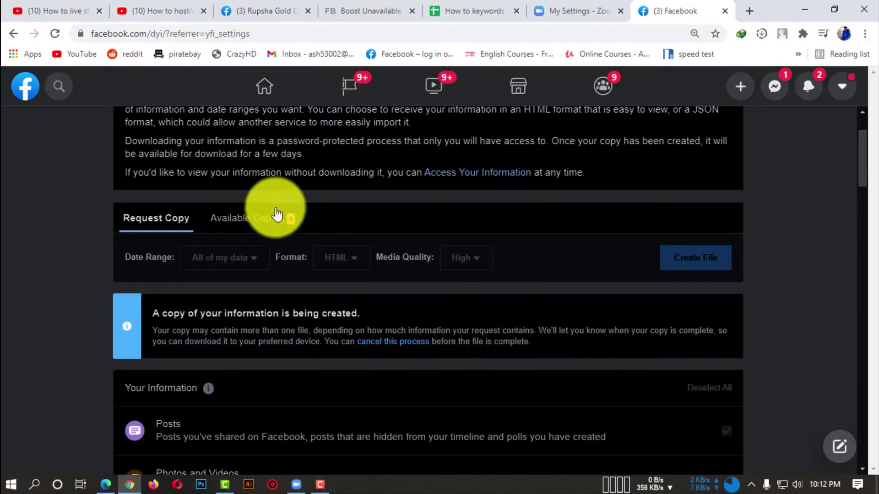
pyautogui.scroll(2, 357, 314)
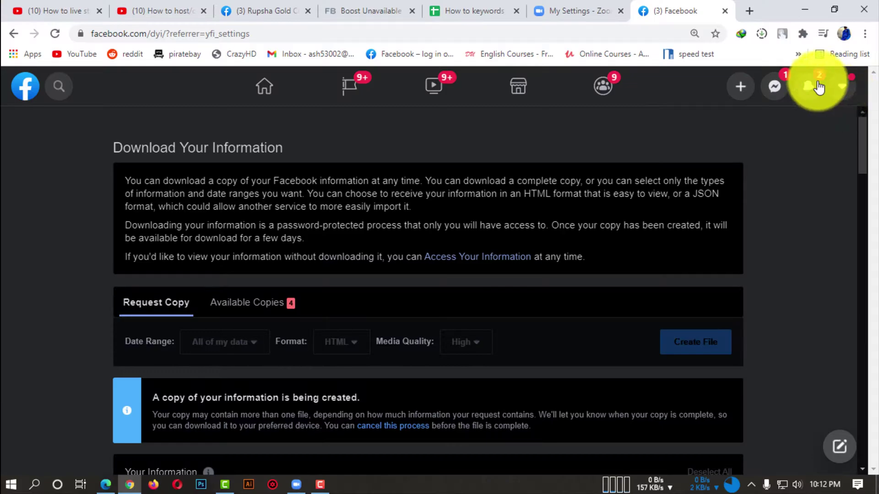
pyautogui.click(819, 87)
pyautogui.scroll(-10, 779, 248)
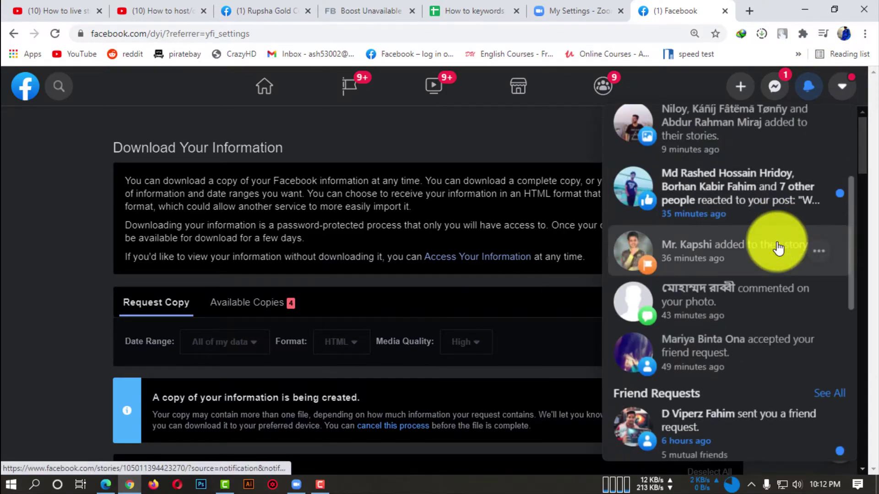
pyautogui.scroll(1, 776, 247)
pyautogui.scroll(-4, 776, 248)
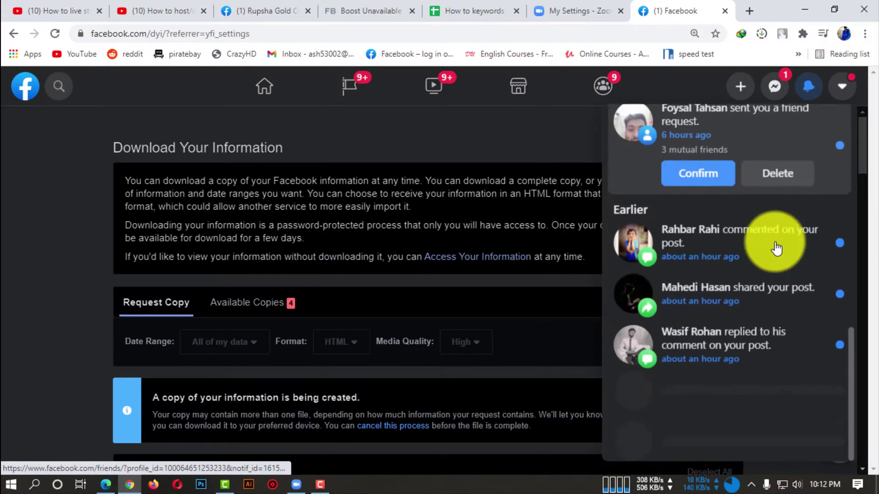
pyautogui.scroll(-1, 419, 282)
pyautogui.scroll(-10, 634, 291)
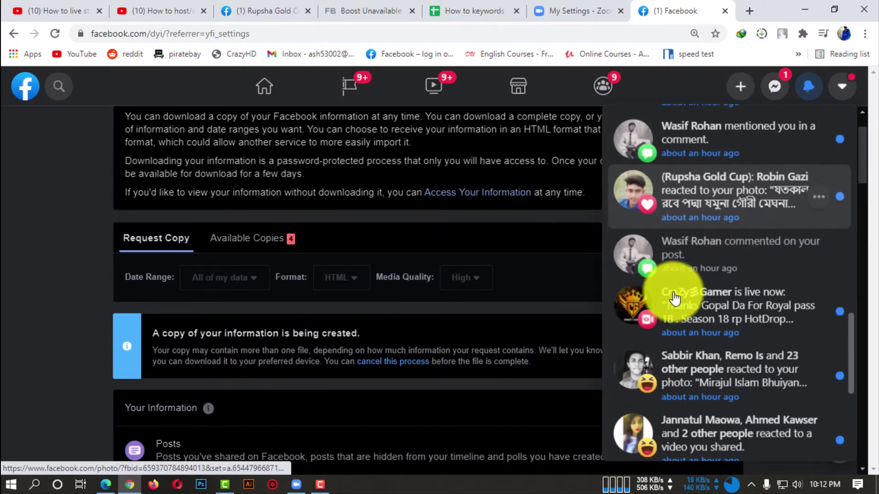
pyautogui.scroll(-12, 676, 298)
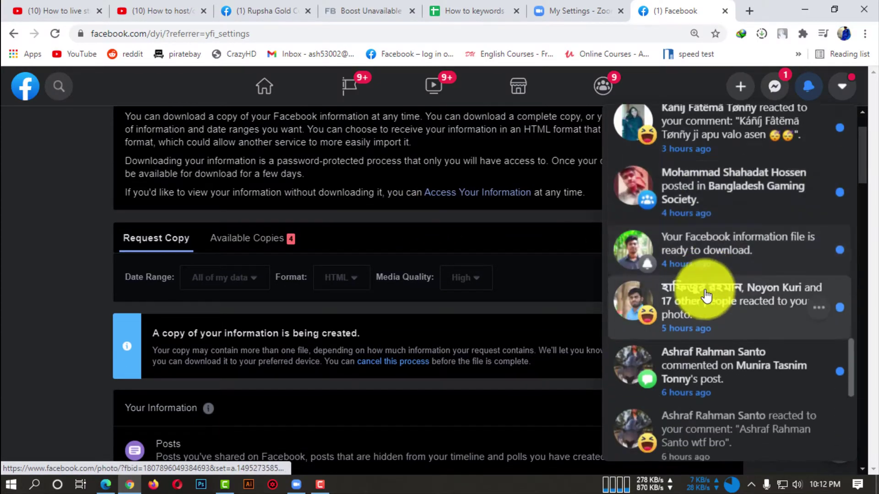
pyautogui.scroll(-12, 706, 294)
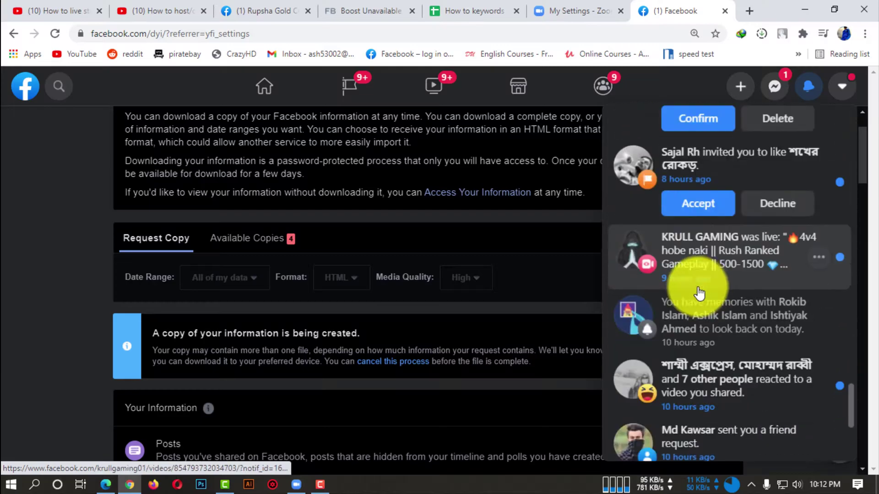
pyautogui.scroll(4, 698, 293)
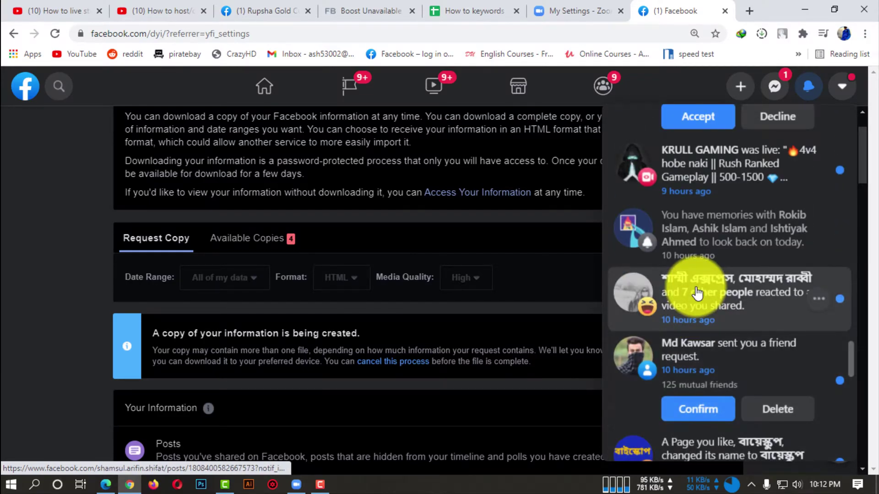
pyautogui.scroll(-12, 682, 302)
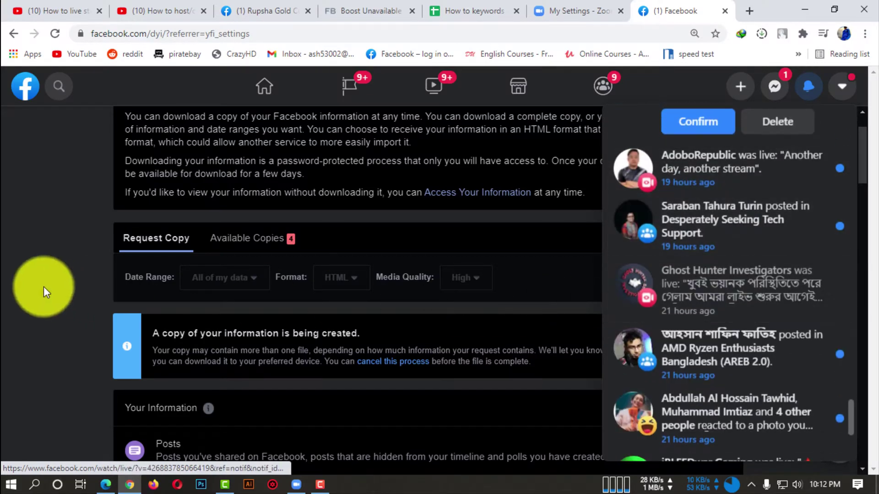
# Open the Available Copies tab and scroll down to the Messages copy's File 1–4 list
pyautogui.click(846, 87)
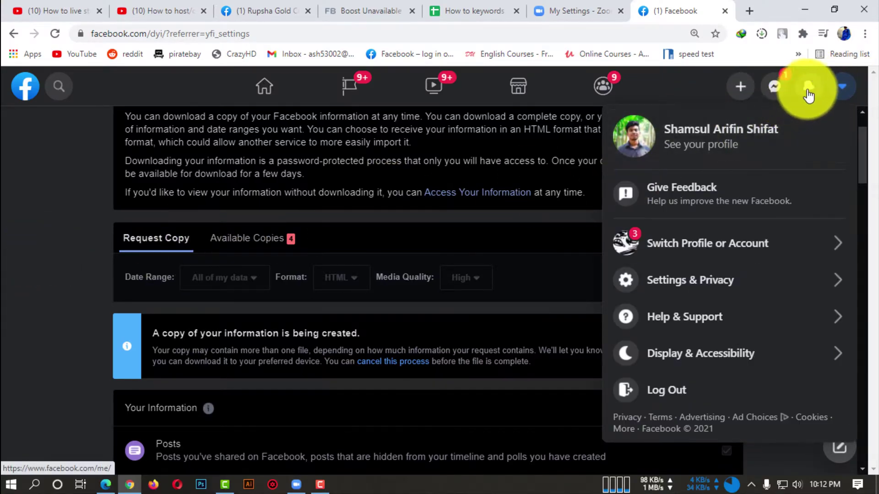
pyautogui.click(806, 88)
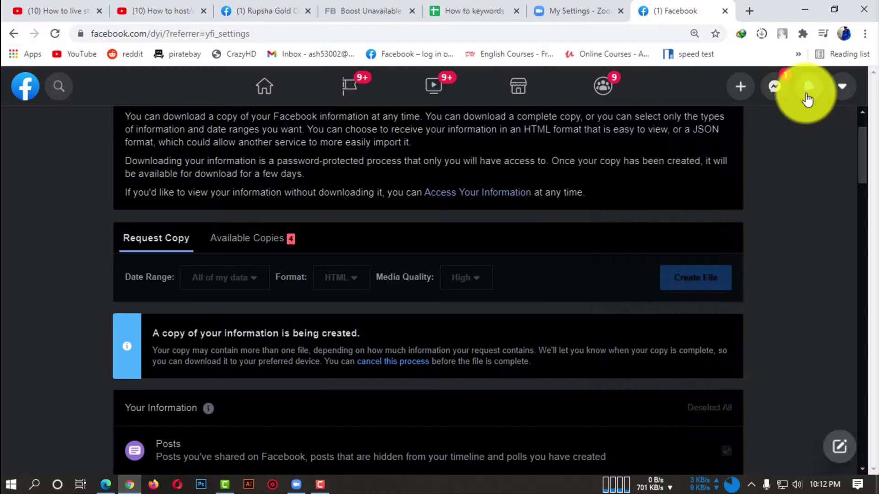
pyautogui.click(233, 247)
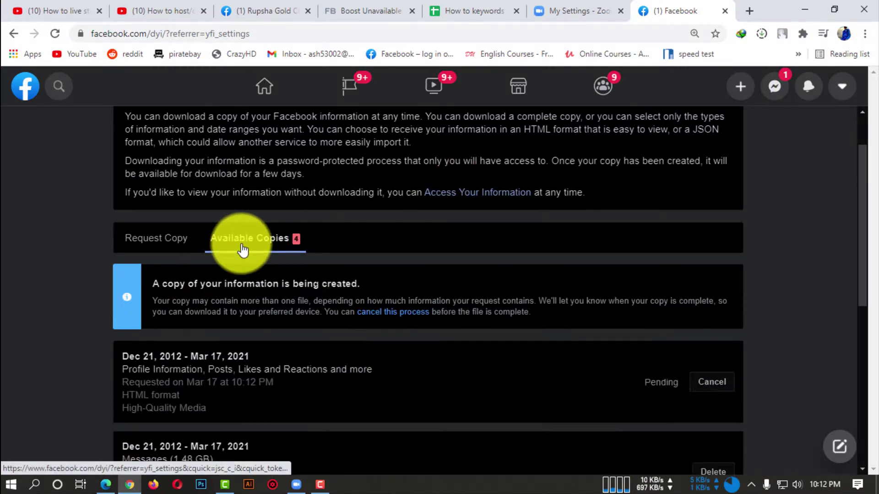
pyautogui.scroll(-3, 295, 336)
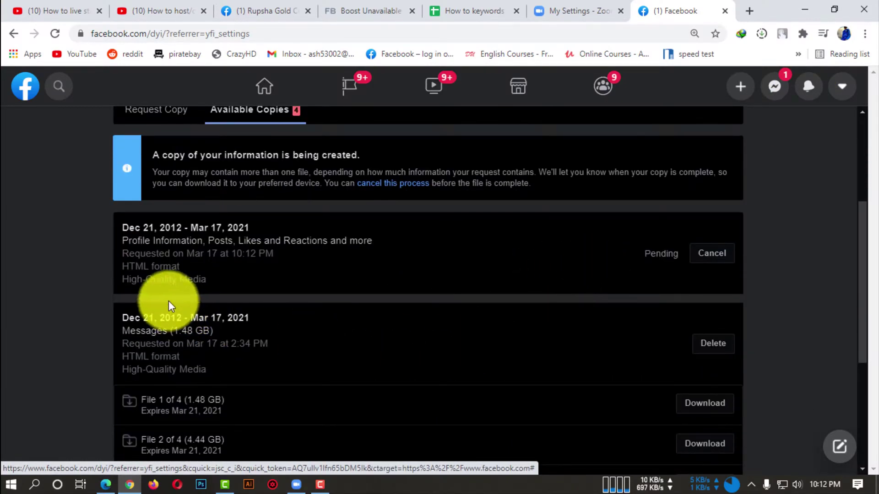
pyautogui.scroll(-1, 373, 342)
pyautogui.scroll(-2, 264, 348)
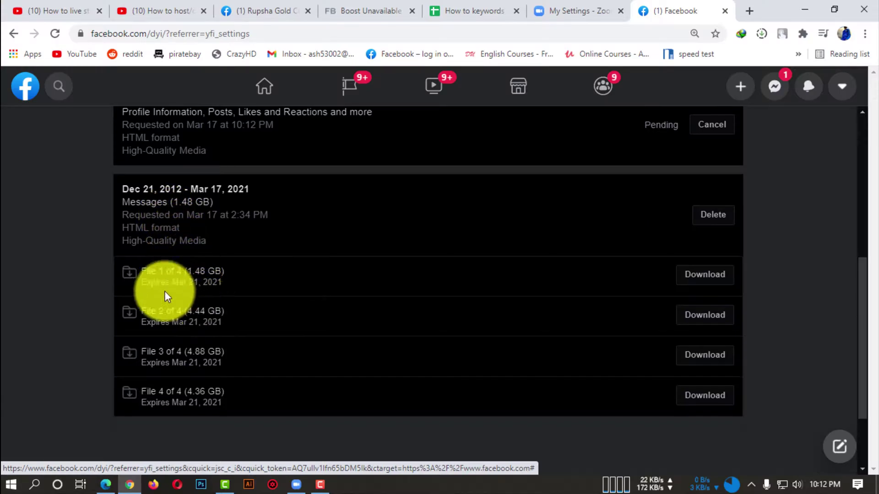
pyautogui.moveTo(114, 271); pyautogui.dragTo(138, 278)
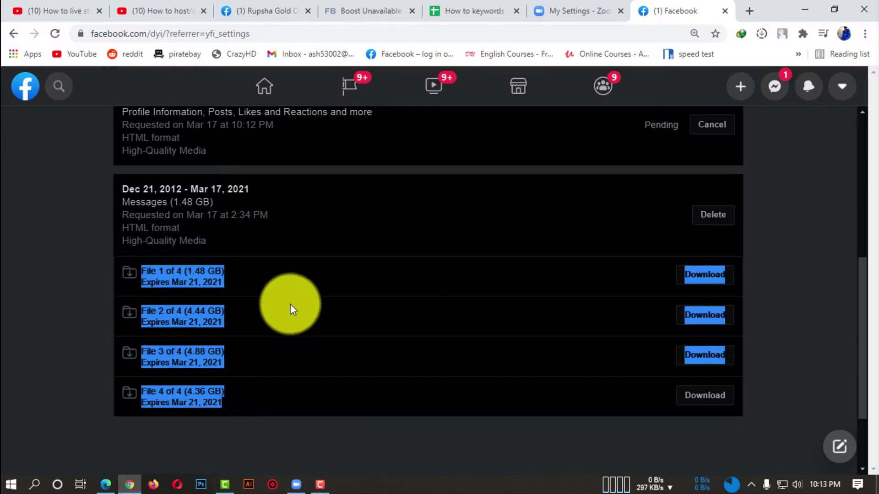
pyautogui.click(353, 315)
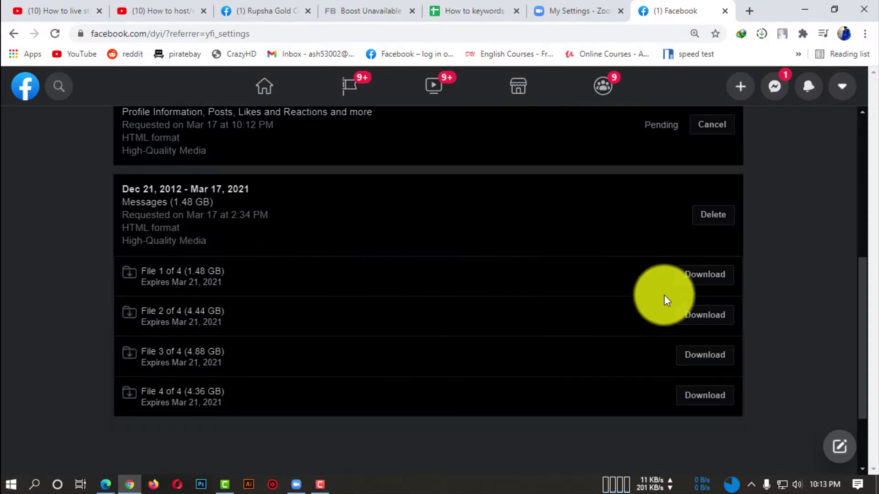
# Download File 1 of 4 of the Messages copy, re-entering the account password and confirming in IDM
pyautogui.click(700, 279)
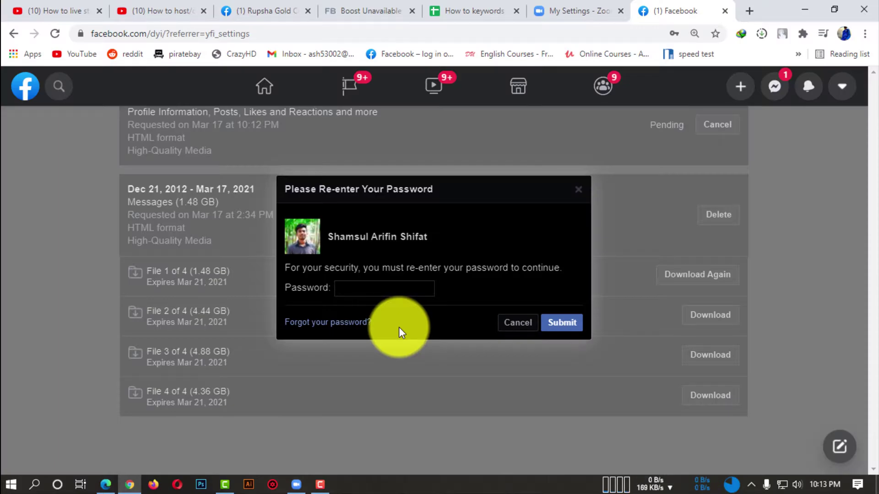
pyautogui.write('••••••')
pyautogui.press('BackSpace')
pyautogui.press('BackSpace')
pyautogui.press('BackSpace')
pyautogui.press('BackSpace')
pyautogui.press('BackSpace')
pyautogui.press('BackSpace')
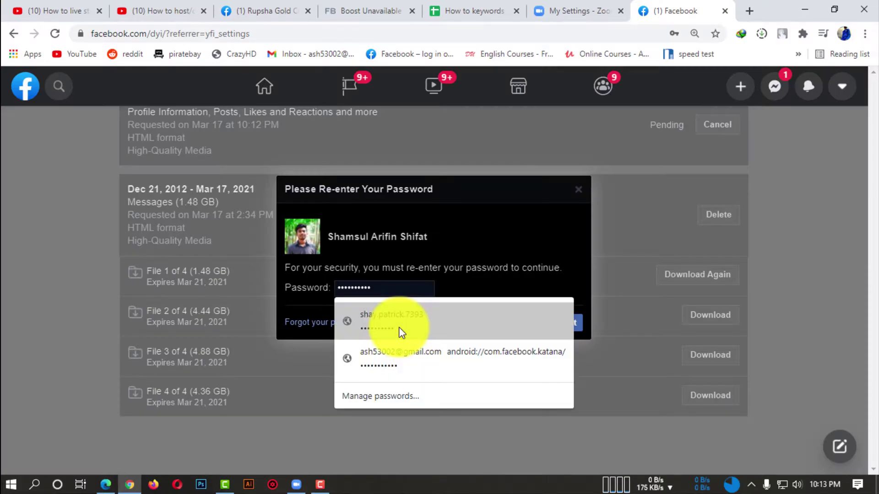
pyautogui.write('•••••••••••')
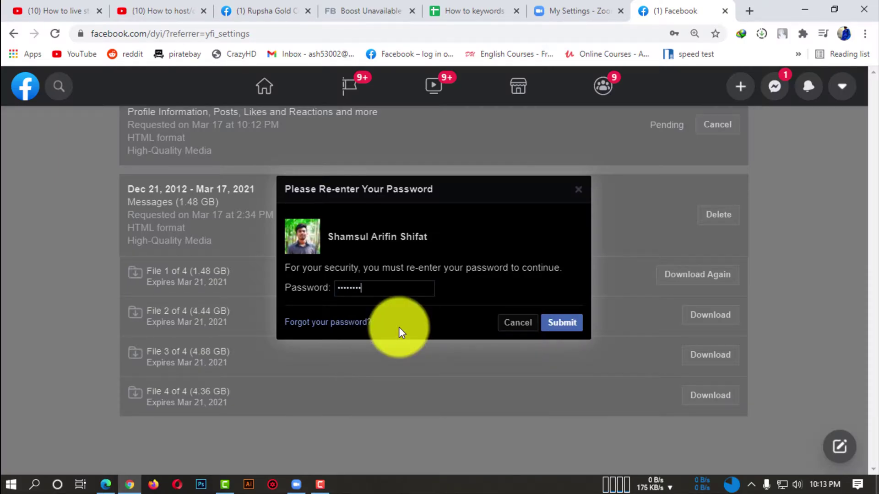
pyautogui.press('Return')
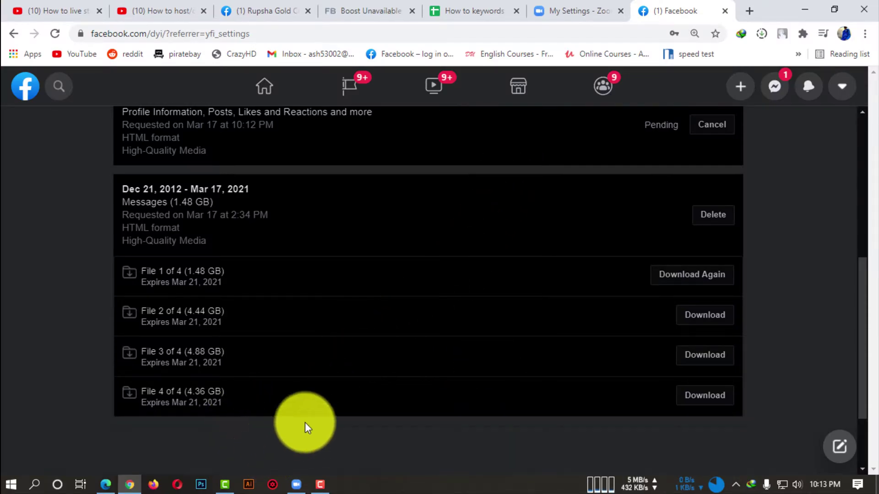
pyautogui.click(446, 298)
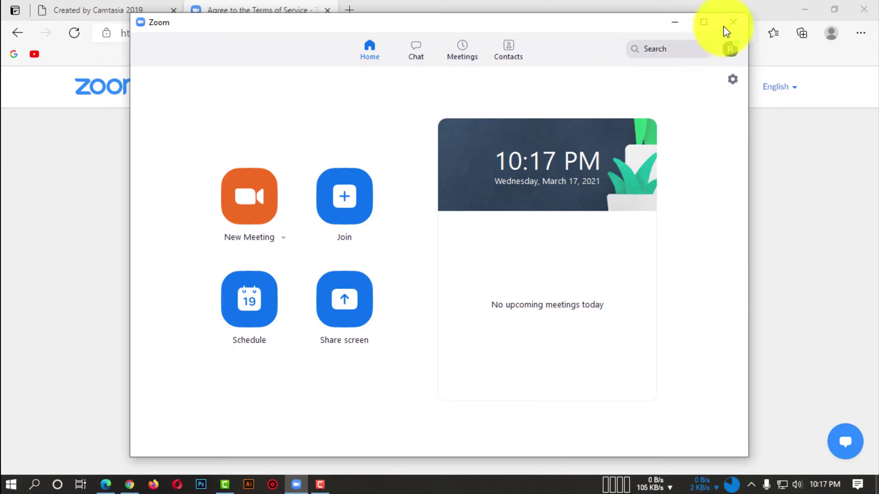
# Close Zoom, open This PC, and launch Internet Download Manager by searching 'id'
pyautogui.click(733, 22)
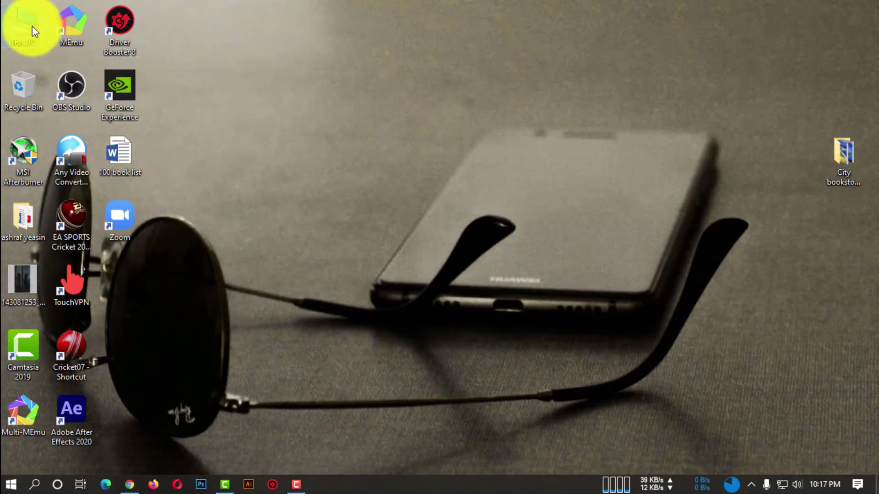
pyautogui.doubleClick(75, 92)
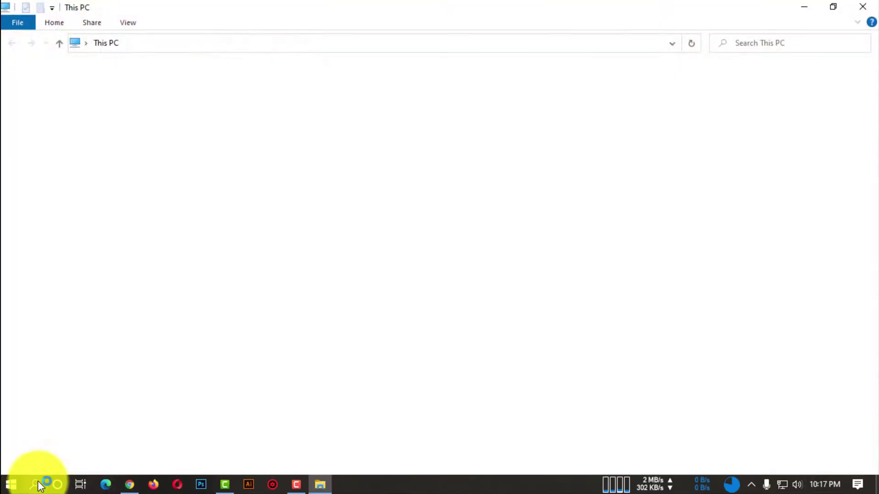
pyautogui.click(38, 485)
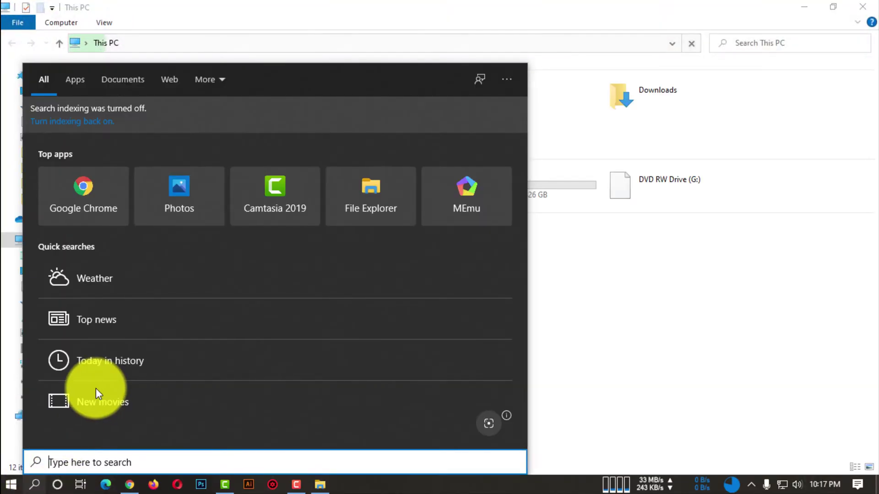
pyautogui.write('id')
pyautogui.press('Tab')
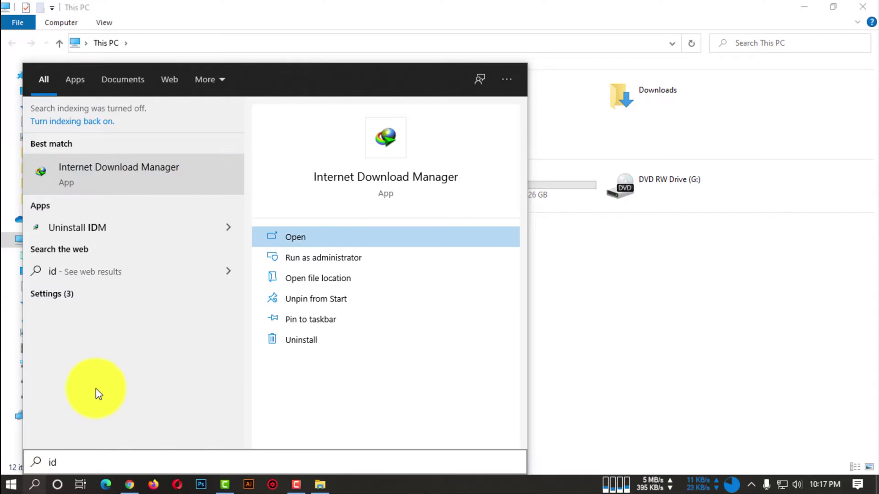
pyautogui.press('Return')
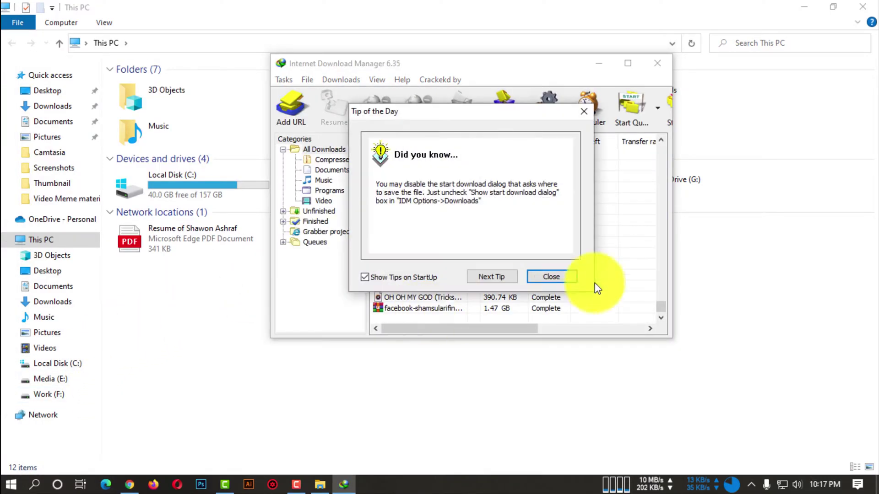
# Dismiss IDM's tip of the day and open the Facebook archive download's containing folder
pyautogui.click(567, 278)
pyautogui.click(540, 309)
pyautogui.rightClick(541, 310)
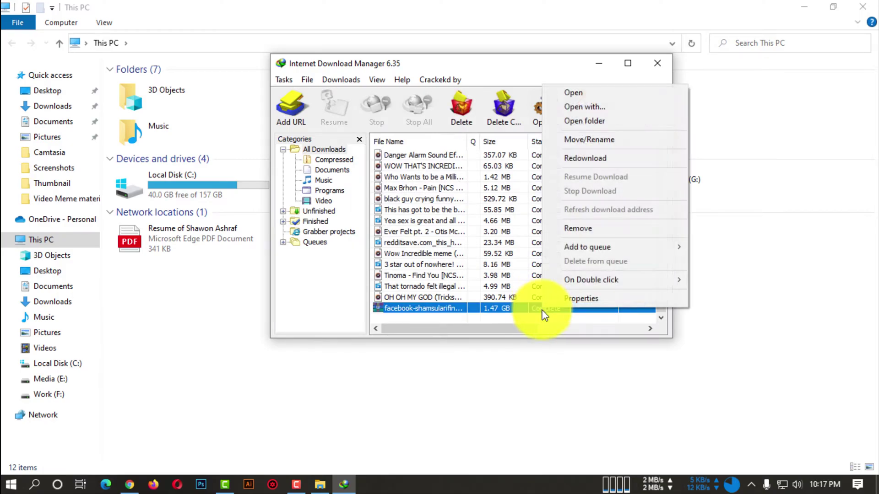
pyautogui.click(586, 123)
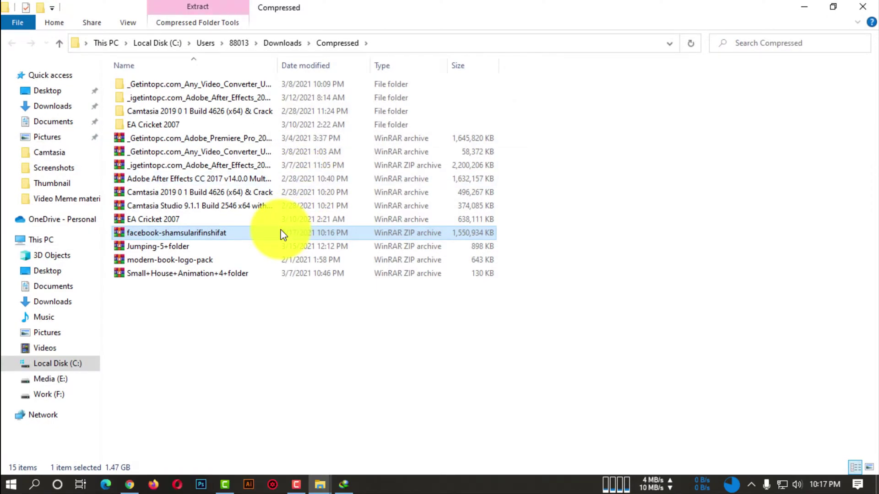
# Extract the Facebook archive zip into its suggested folder with WinRAR
pyautogui.rightClick(282, 235)
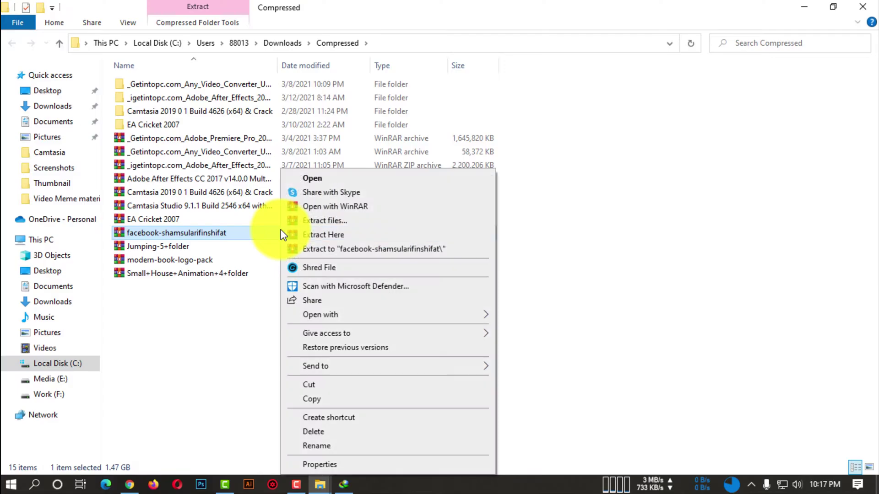
pyautogui.click(338, 221)
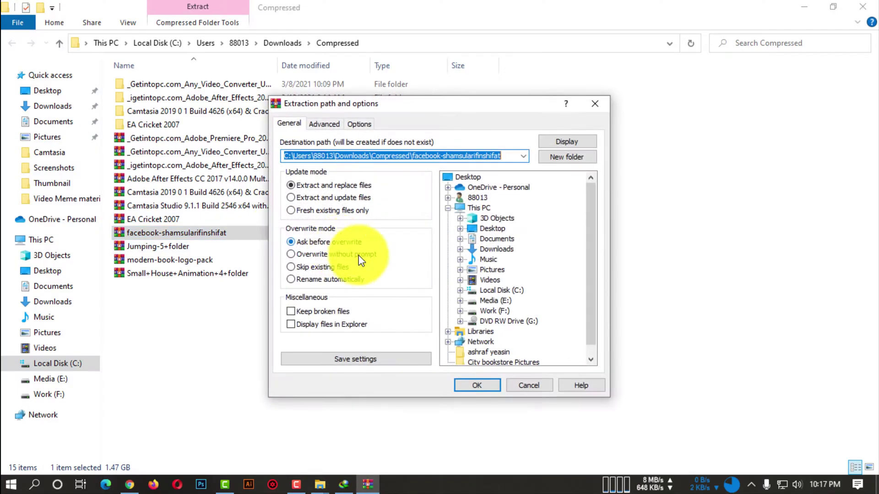
pyautogui.click(499, 389)
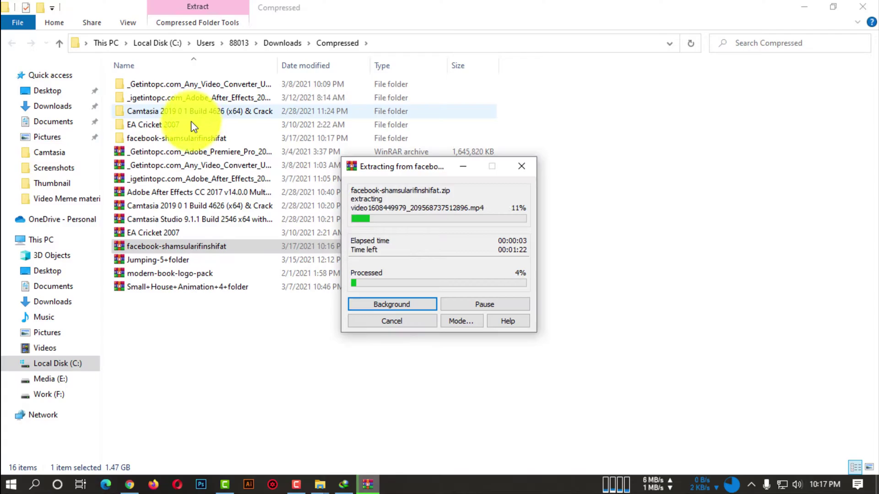
# Browse messages > archived_threads into a conversation's videos folder, then go back and open inbox
pyautogui.doubleClick(198, 139)
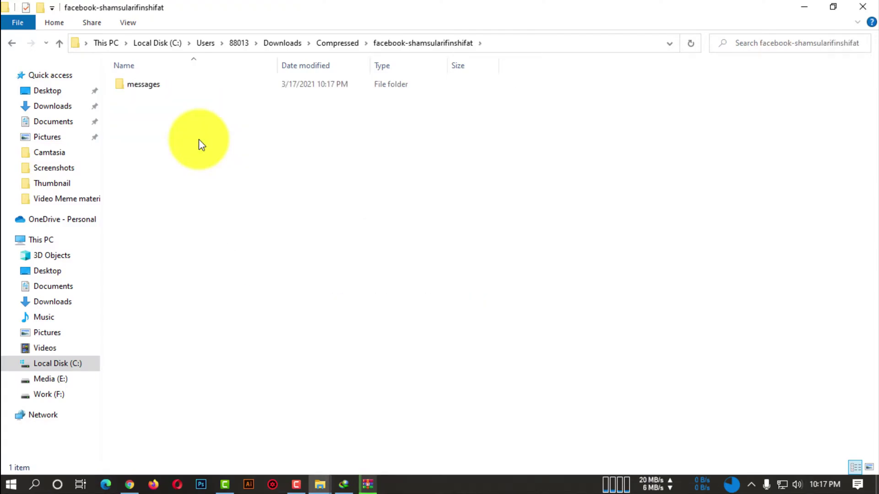
pyautogui.doubleClick(174, 86)
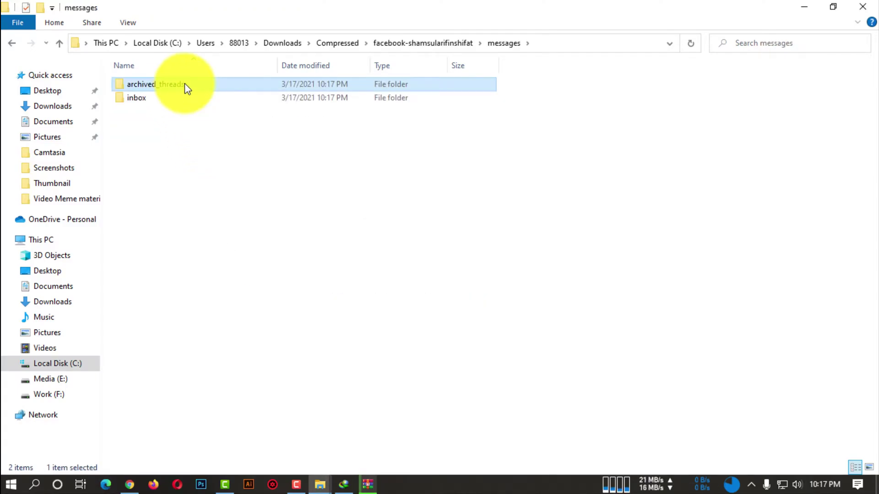
pyautogui.doubleClick(185, 85)
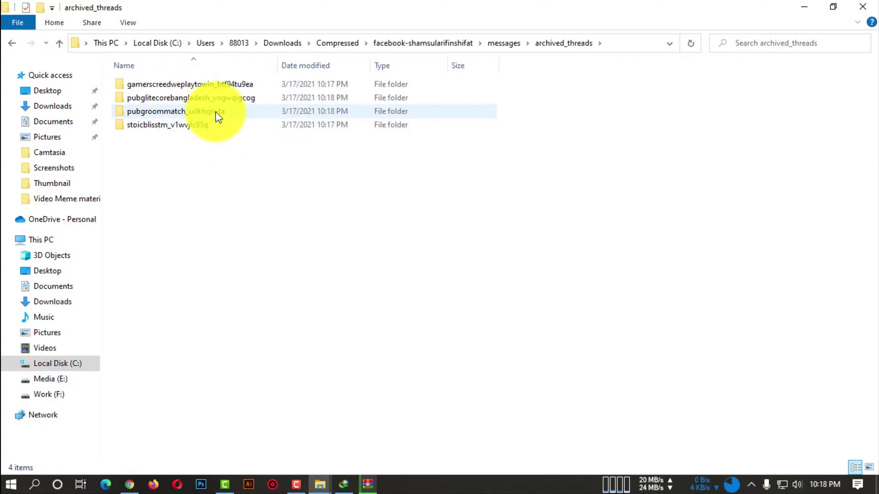
pyautogui.click(192, 87)
pyautogui.doubleClick(193, 87)
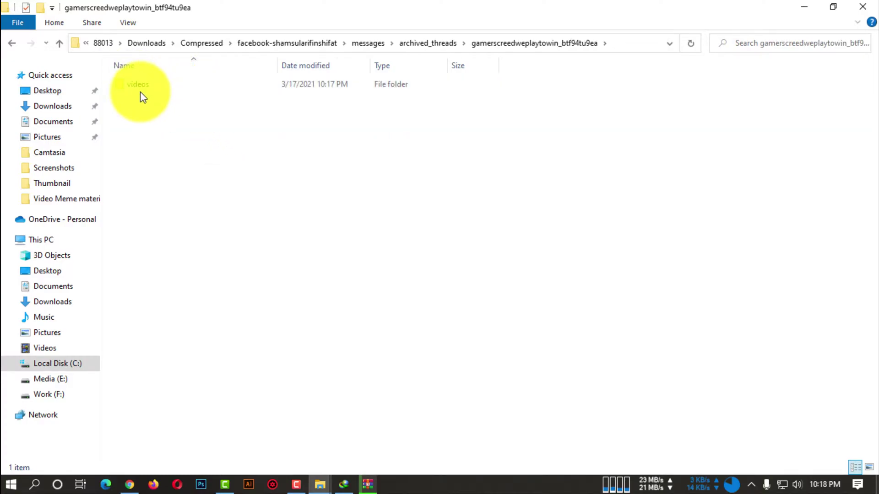
pyautogui.doubleClick(142, 86)
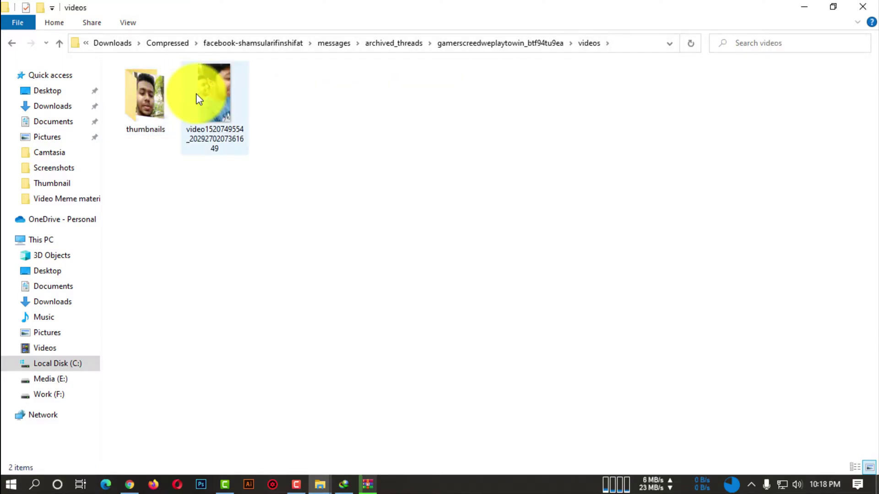
pyautogui.click(13, 46)
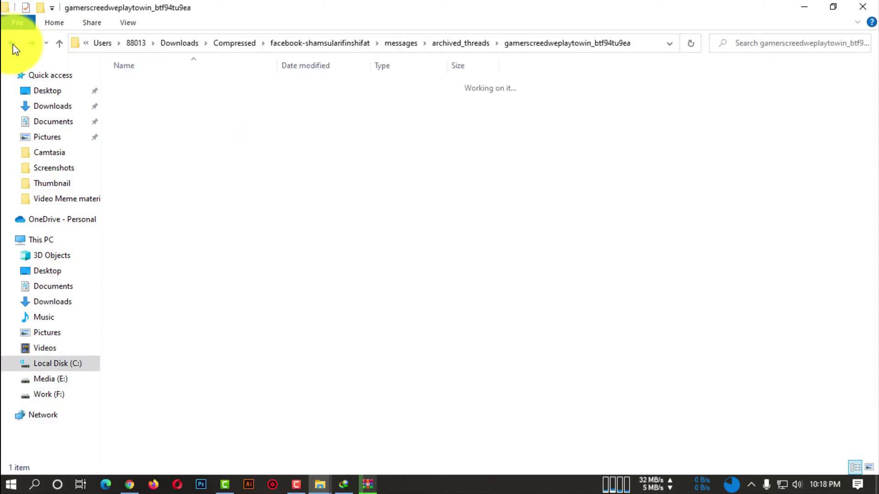
pyautogui.click(14, 46)
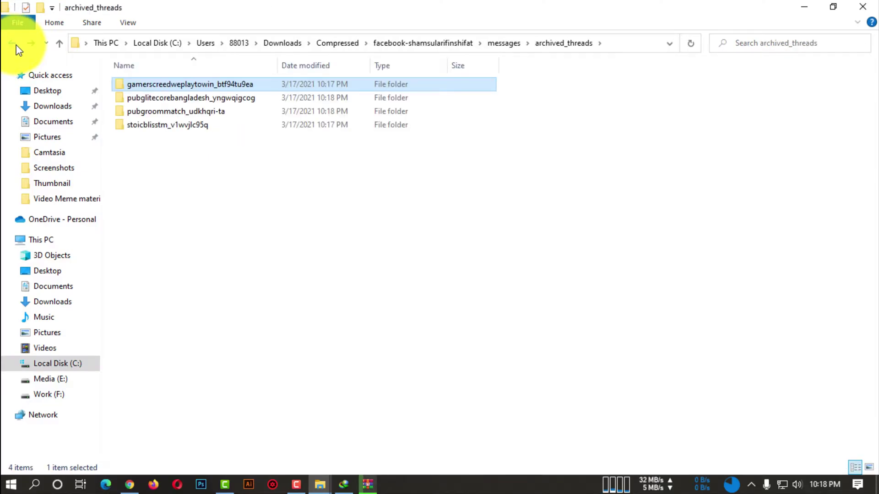
pyautogui.click(15, 46)
pyautogui.doubleClick(195, 101)
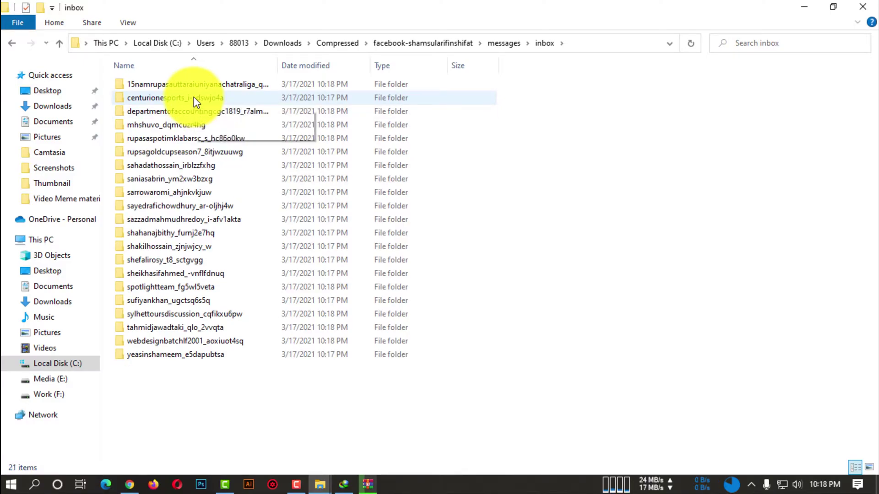
# Inspect the audio folders of two inbox conversation folders, returning to the inbox list each time
pyautogui.doubleClick(193, 97)
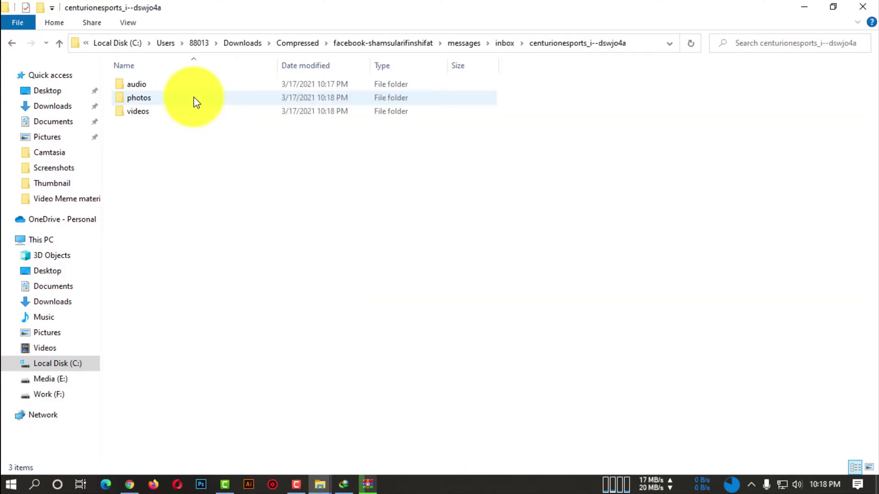
pyautogui.click(158, 87)
pyautogui.doubleClick(154, 87)
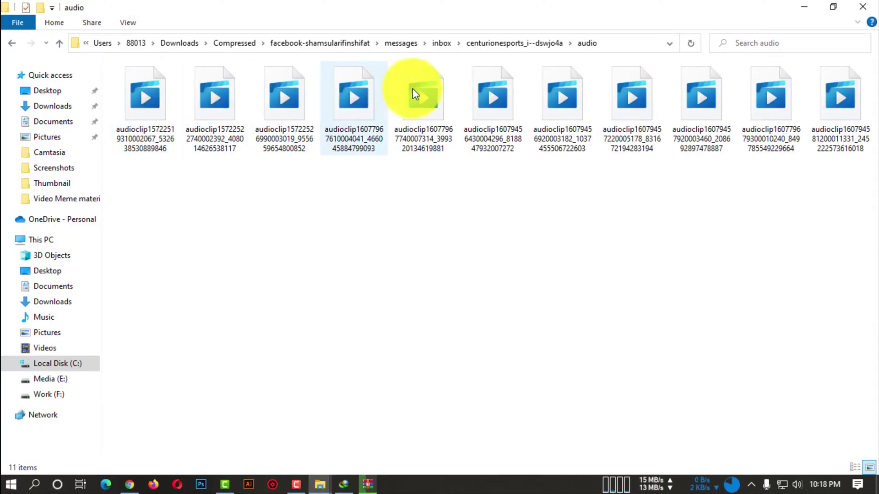
pyautogui.click(15, 45)
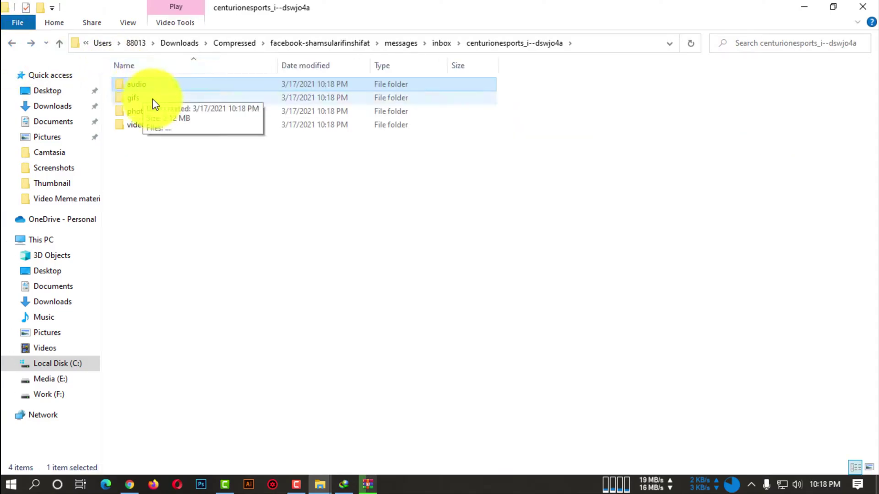
pyautogui.click(162, 113)
pyautogui.click(12, 43)
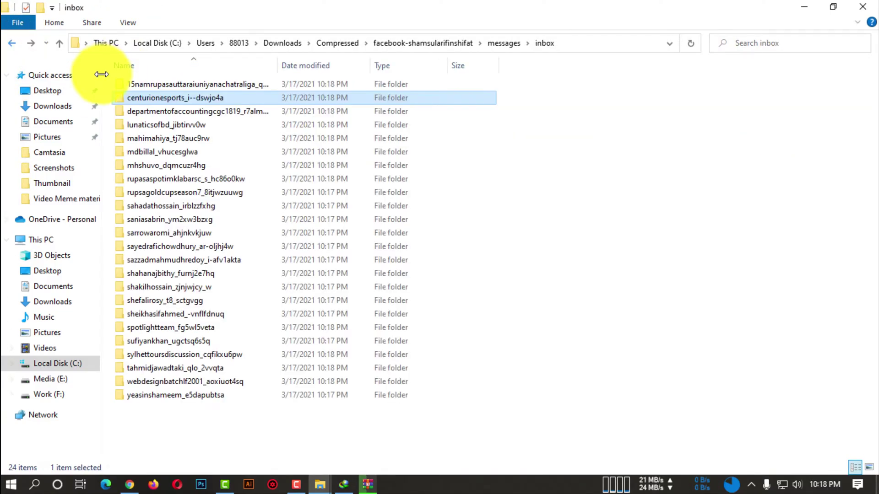
pyautogui.doubleClick(137, 85)
pyautogui.doubleClick(137, 87)
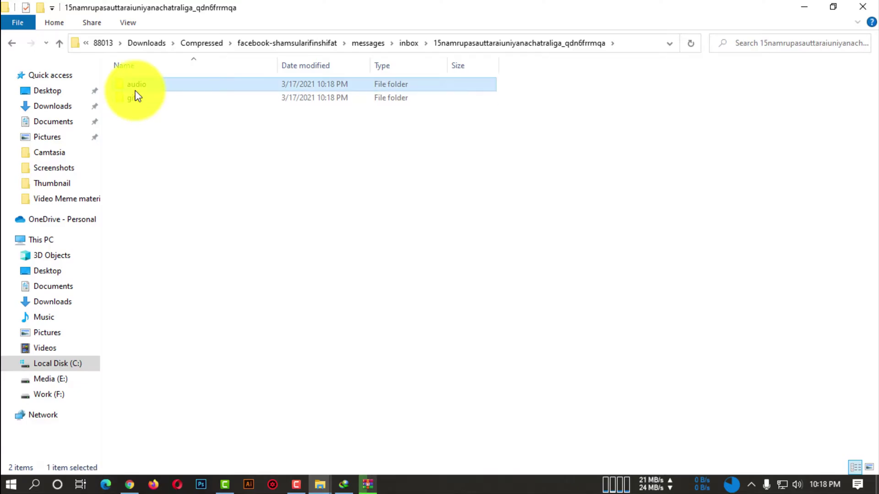
pyautogui.click(10, 46)
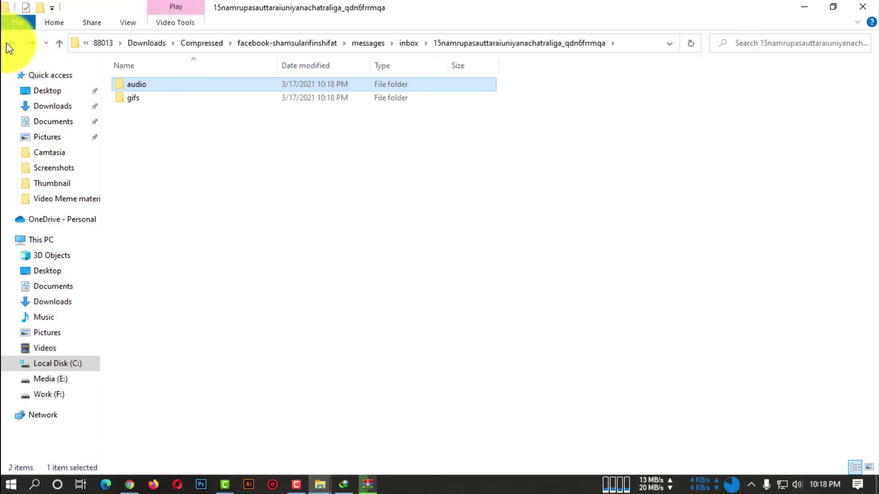
pyautogui.click(9, 45)
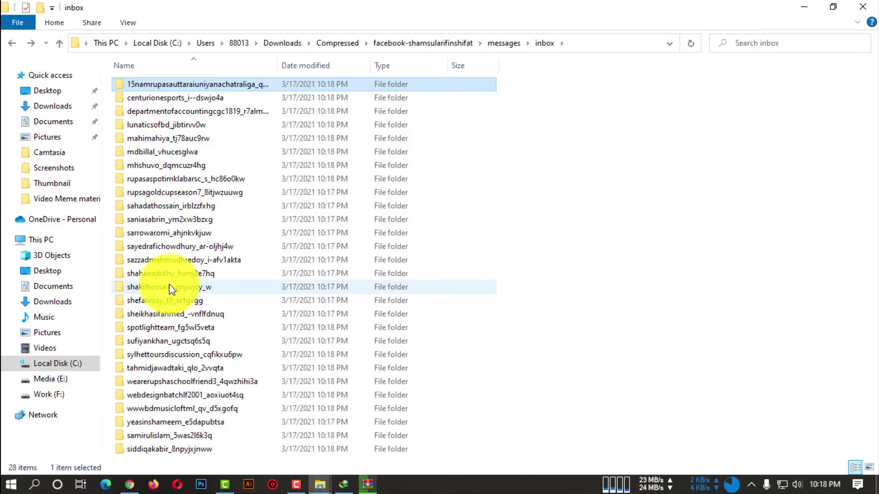
# Open a contact's conversation folder with photos and videos, then reopen inbox, now listing 75 conversations
pyautogui.click(173, 250)
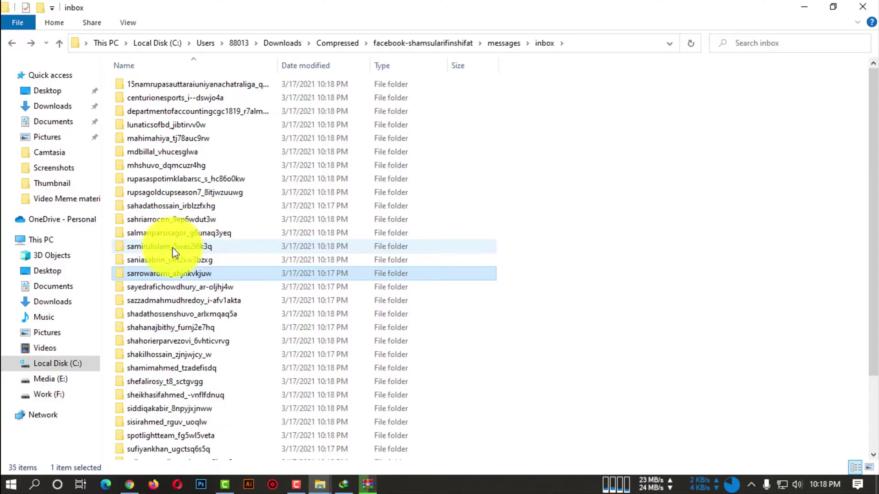
pyautogui.doubleClick(174, 260)
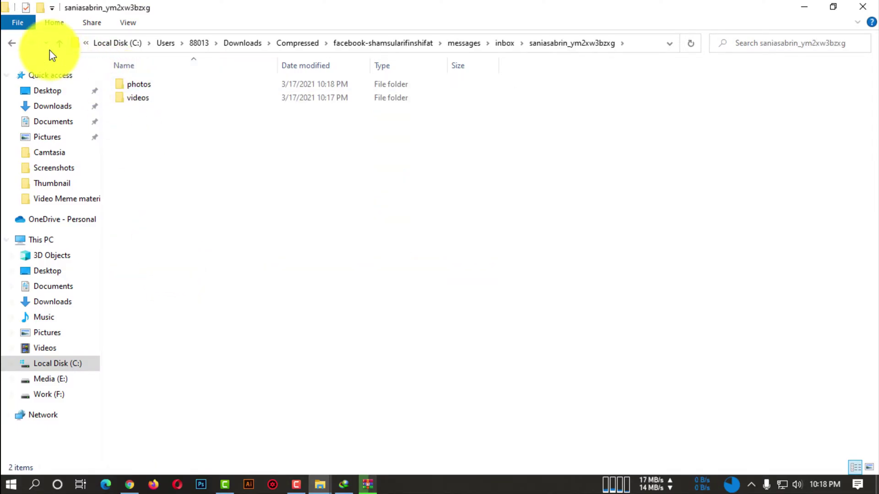
pyautogui.click(10, 44)
pyautogui.click(10, 44)
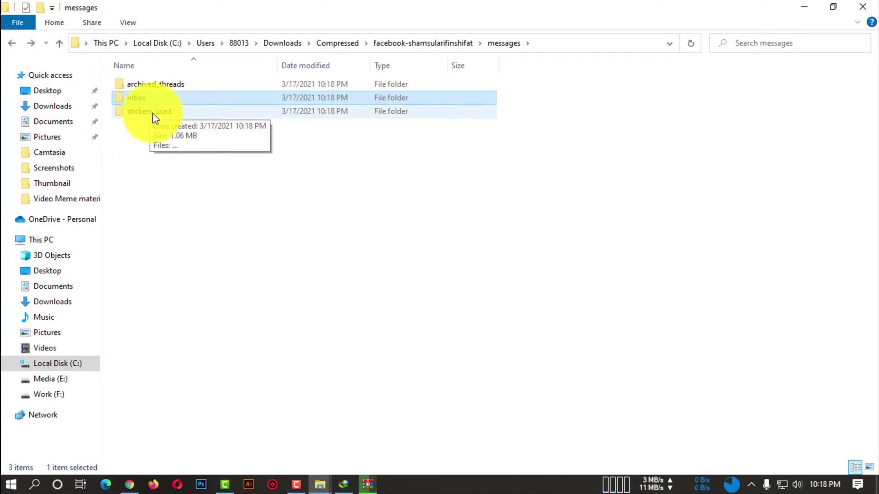
pyautogui.click(18, 44)
pyautogui.doubleClick(168, 86)
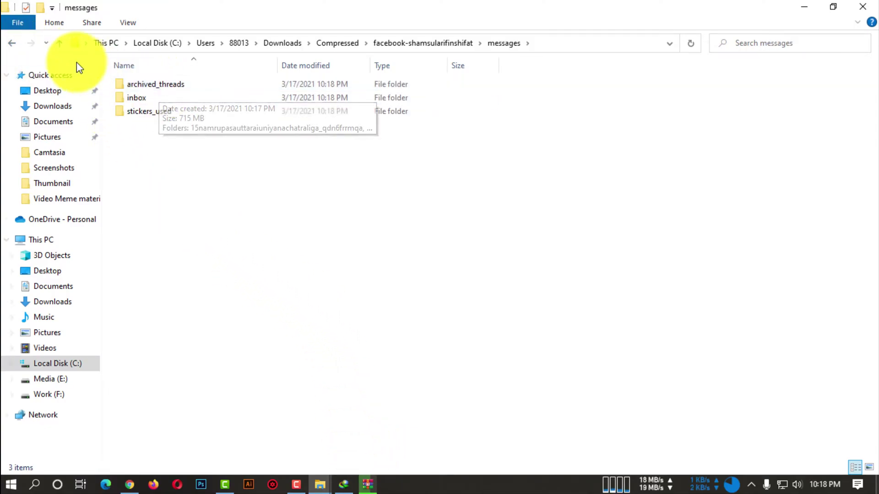
pyautogui.doubleClick(139, 97)
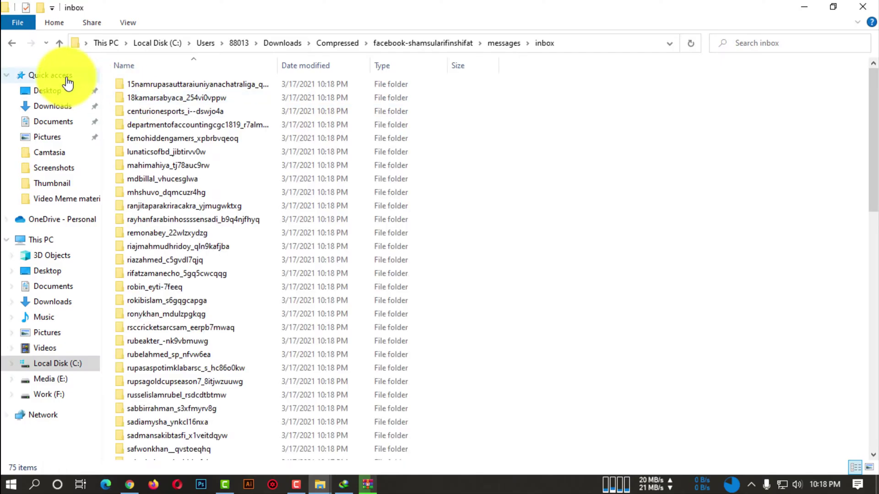
# Open another conversation folder holding videos, then go back up to the Compressed downloads folder
pyautogui.scroll(-10, 204, 188)
pyautogui.doubleClick(205, 189)
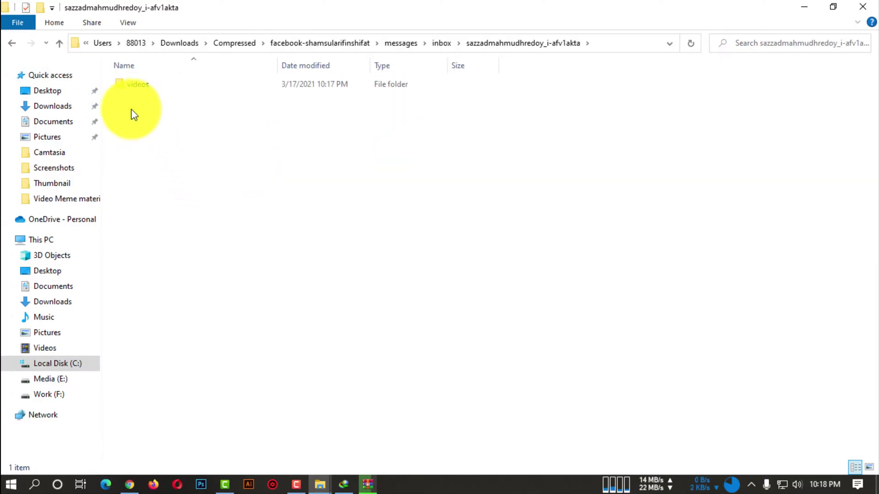
pyautogui.click(11, 43)
pyautogui.click(12, 44)
pyautogui.click(12, 43)
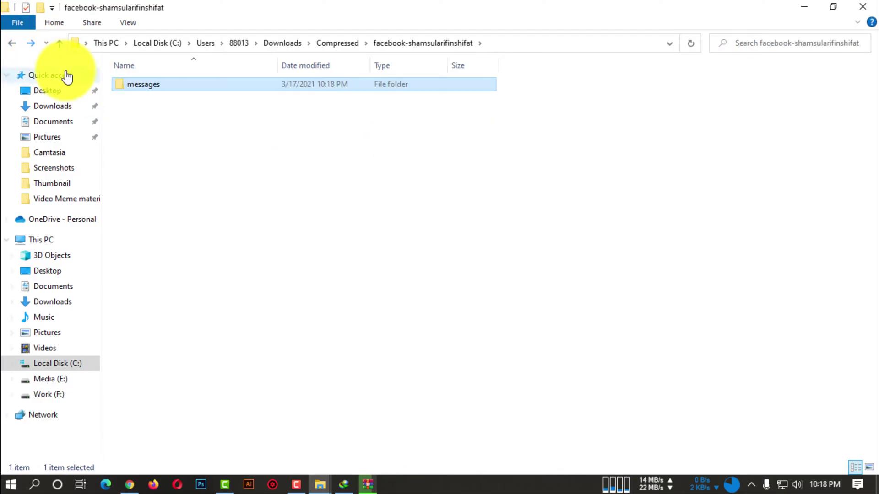
pyautogui.click(12, 43)
pyautogui.click(367, 484)
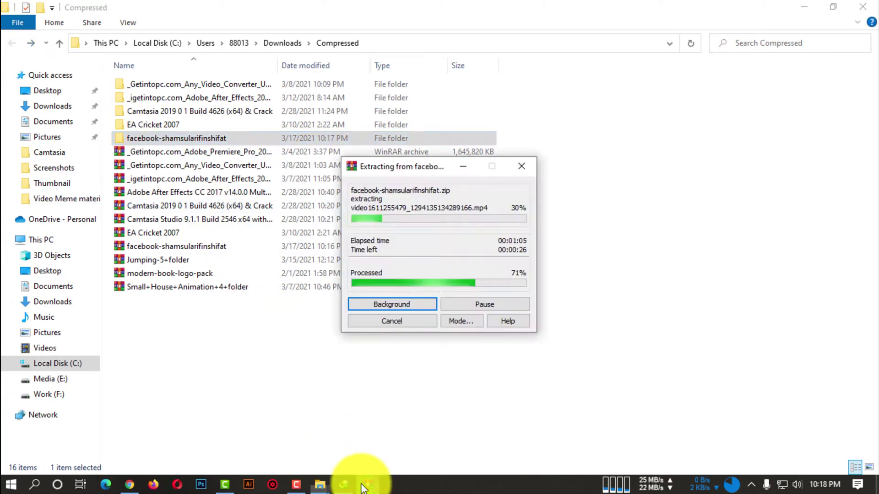